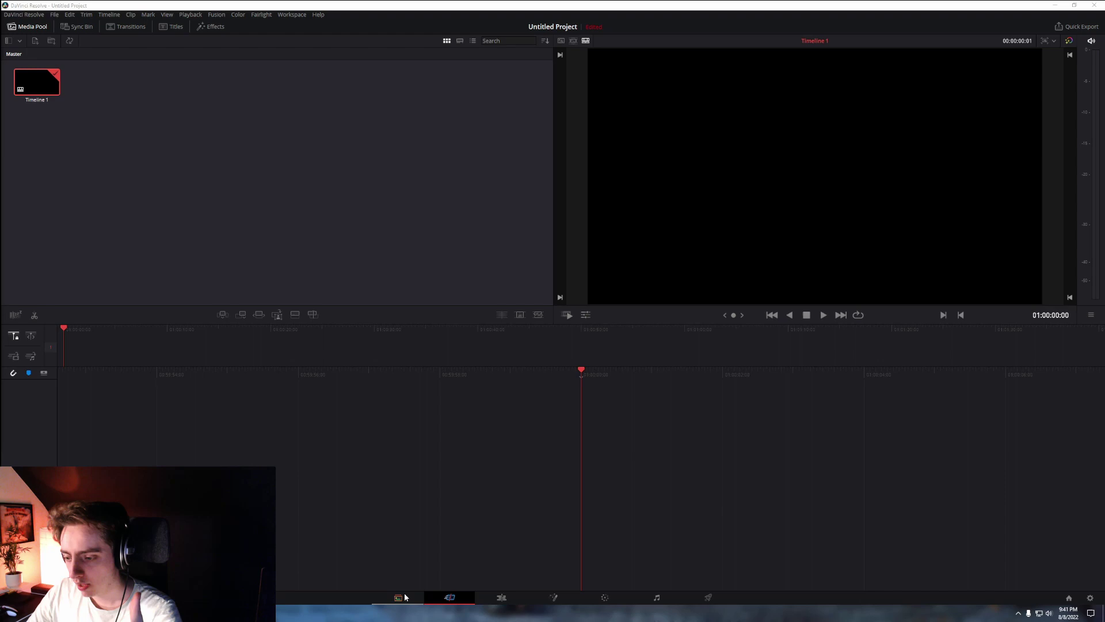
# On the Edit page, drop a Fusion Composition clip at the start of Video 1
pyautogui.click(502, 596)
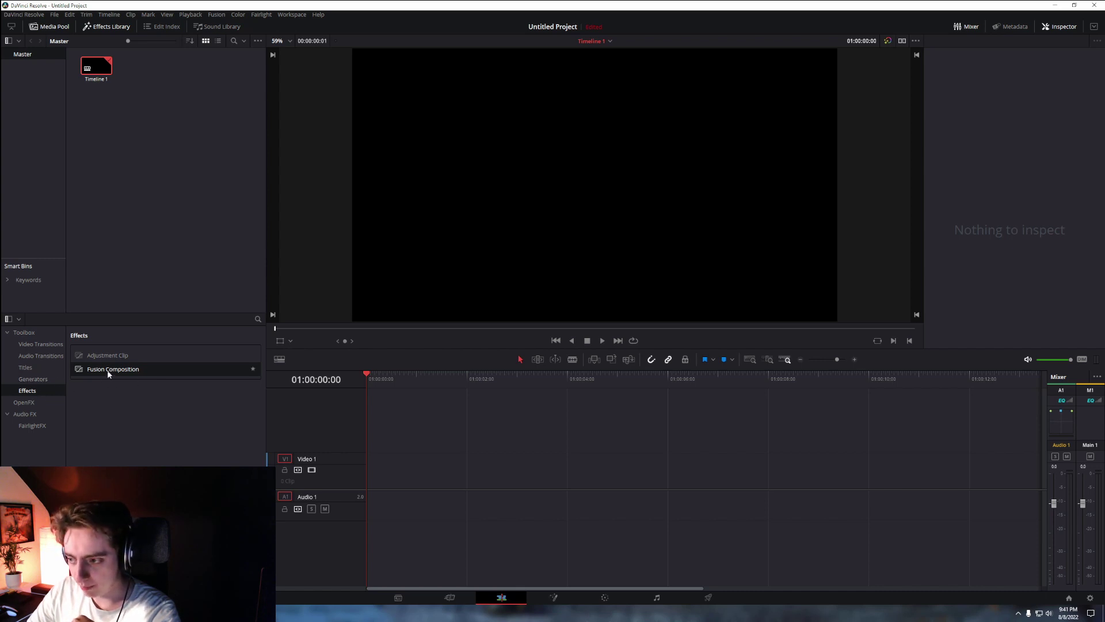
pyautogui.moveTo(108, 373); pyautogui.dragTo(475, 469)
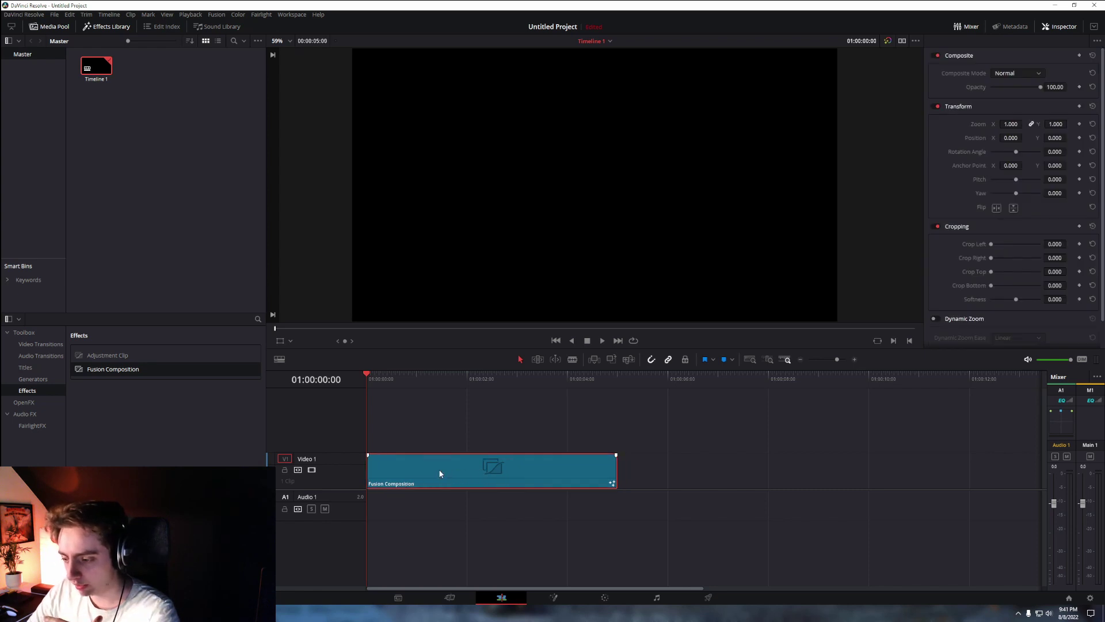
# In Fusion, add a FastNoise node and connect its output into MediaOut1
pyautogui.click(554, 599)
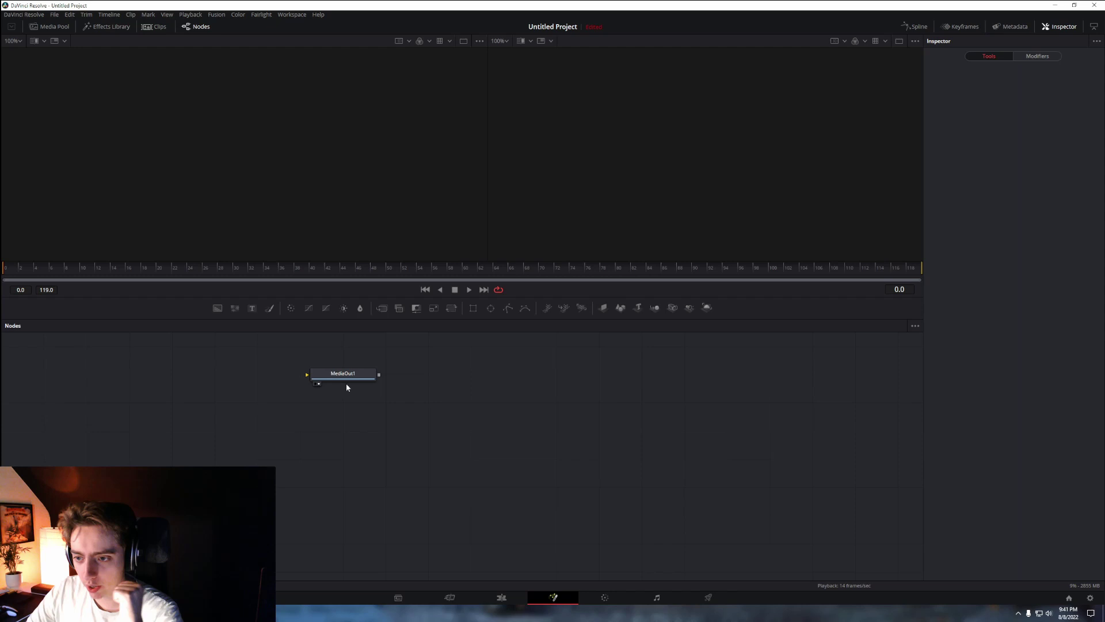
pyautogui.moveTo(381, 378); pyautogui.dragTo(396, 402)
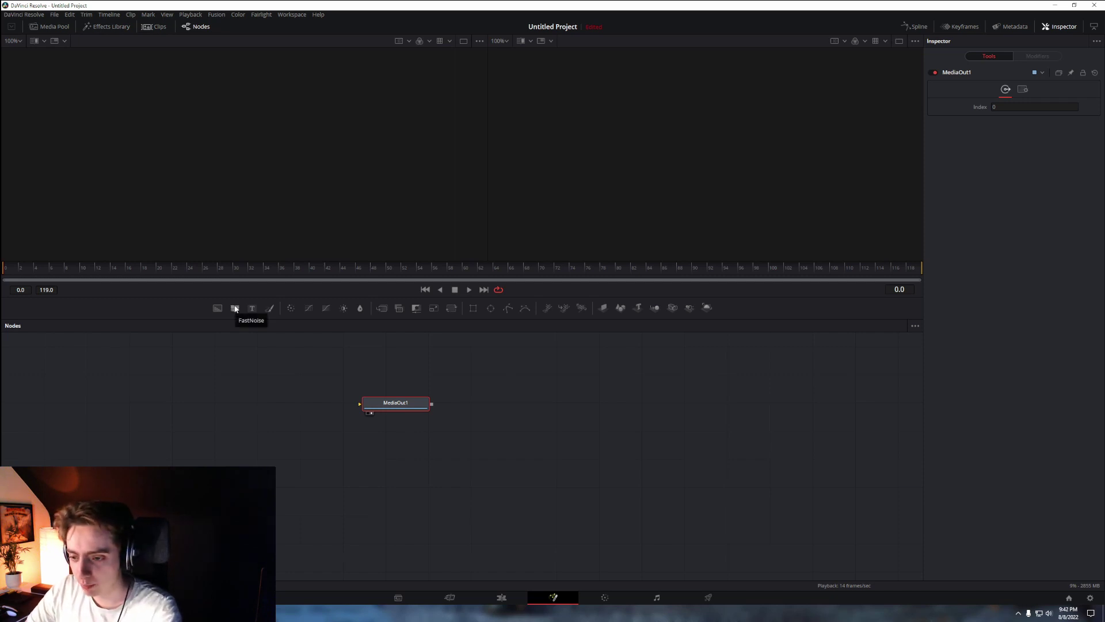
pyautogui.moveTo(235, 309); pyautogui.dragTo(246, 416)
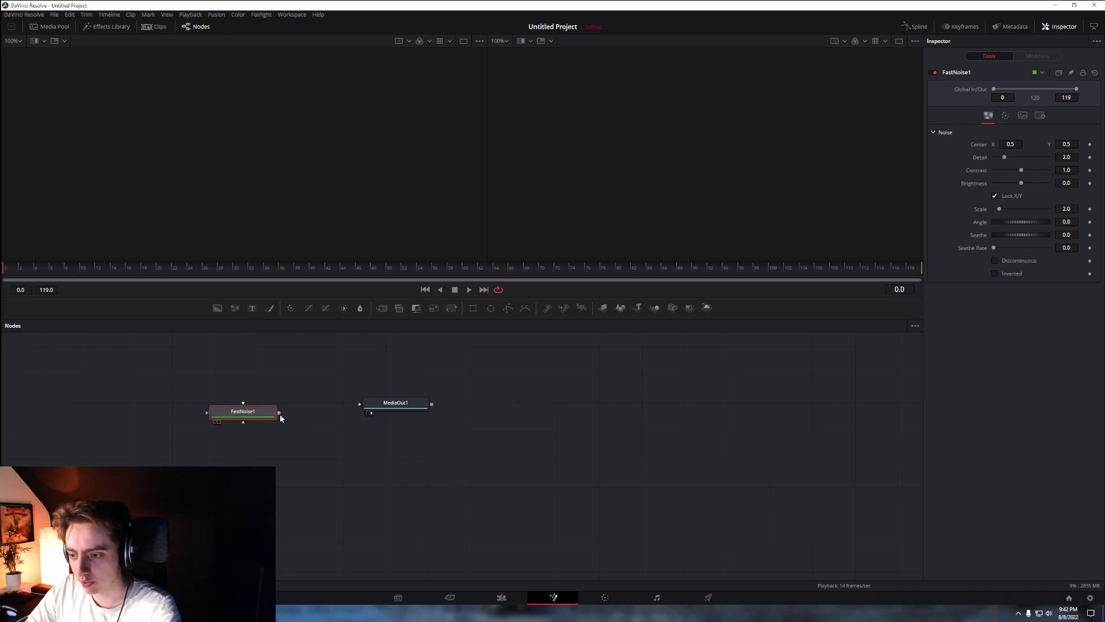
pyautogui.moveTo(319, 412); pyautogui.dragTo(362, 404)
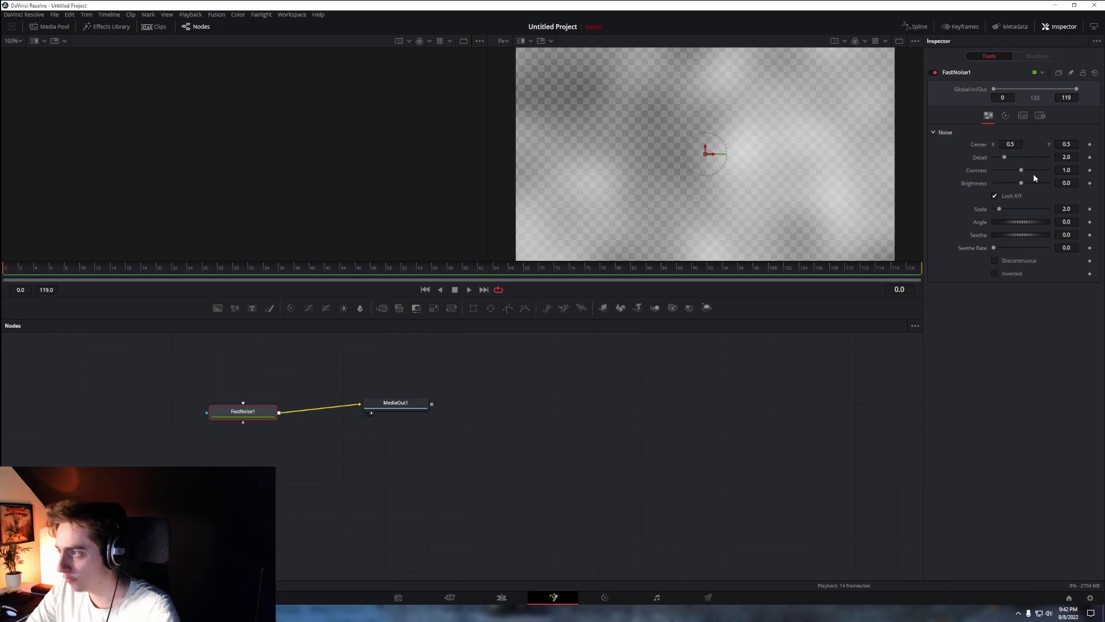
# Set the FastNoise1 Color tab Type to Gradient
pyautogui.click(1006, 116)
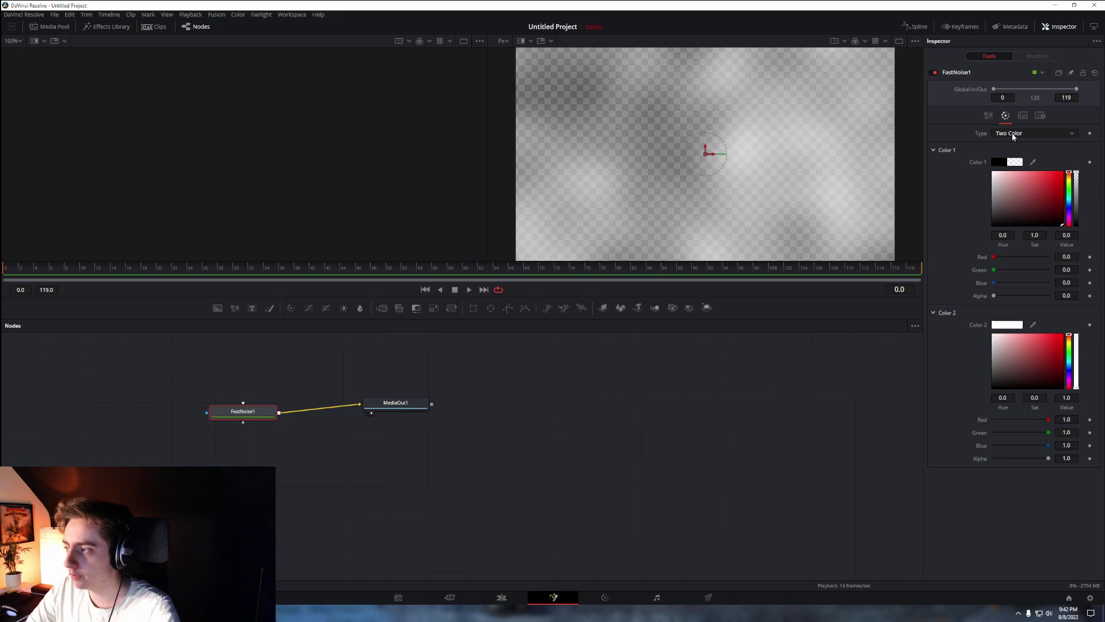
pyautogui.click(1011, 133)
pyautogui.click(1017, 147)
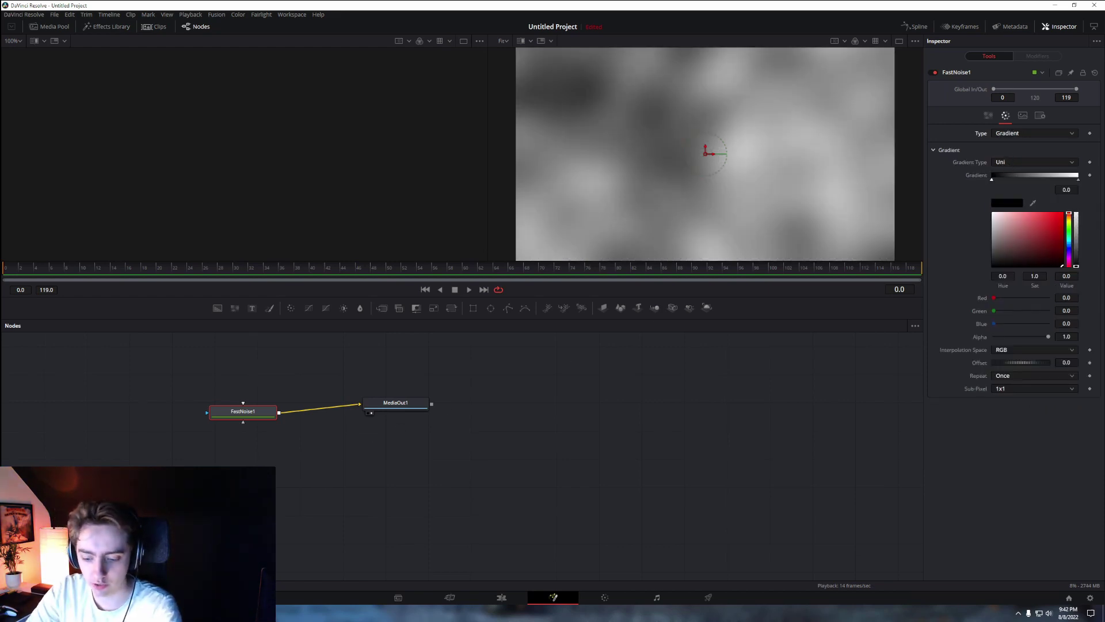
pyautogui.hotkey('alt', 'Tab')
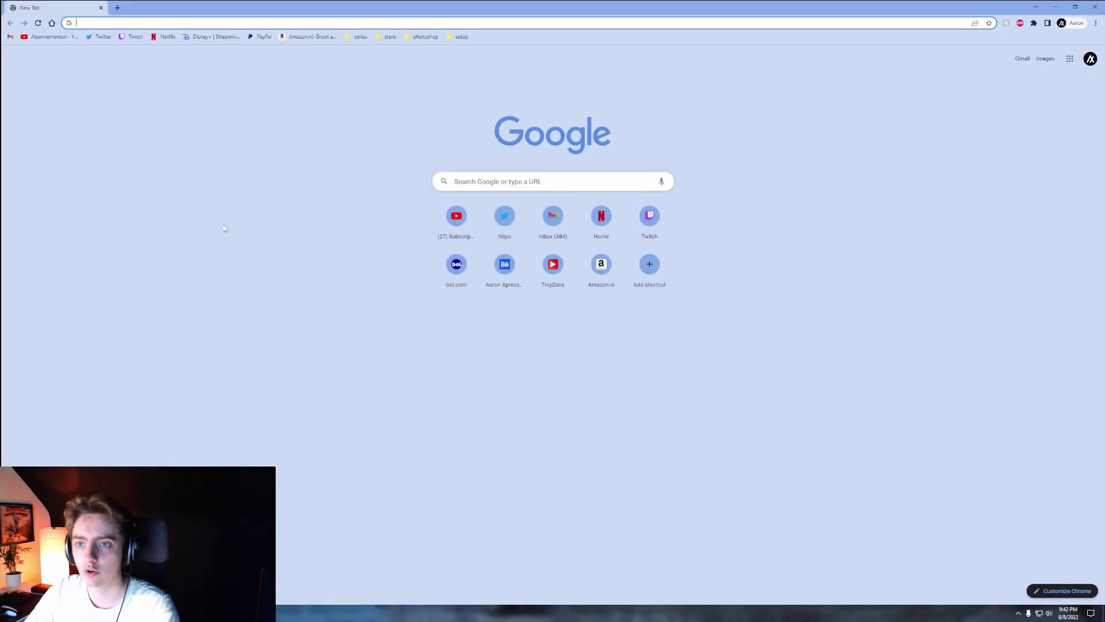
# Generate a Coolors palette with A663CC, B298DC, B8D0EB and B9FAF8, then return to Resolve
pyautogui.write('coolors')
pyautogui.press('Return')
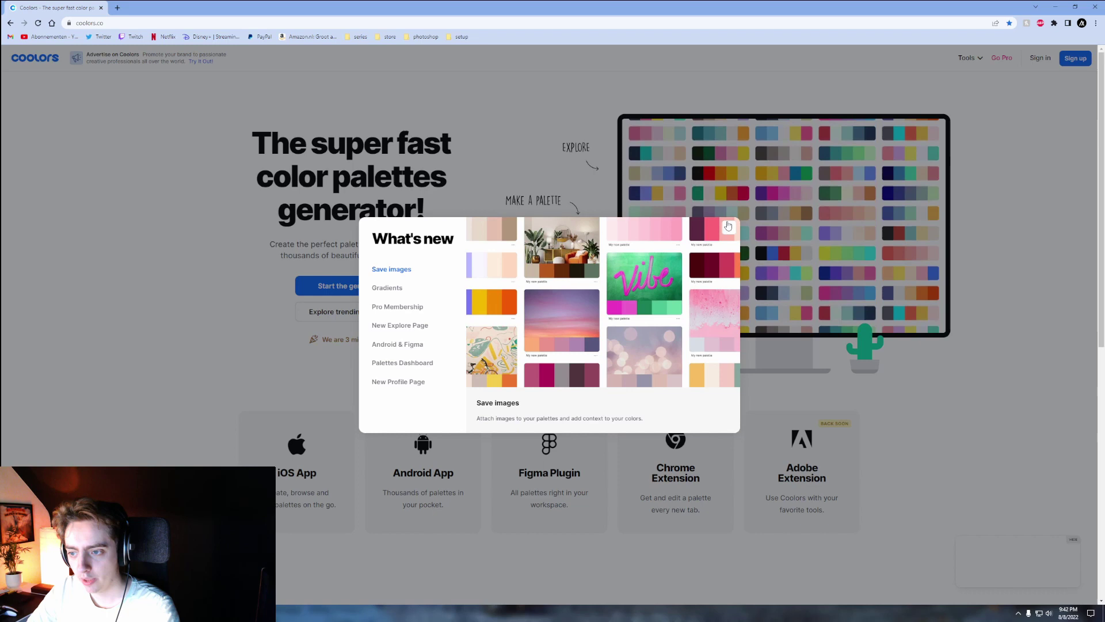
pyautogui.click(728, 226)
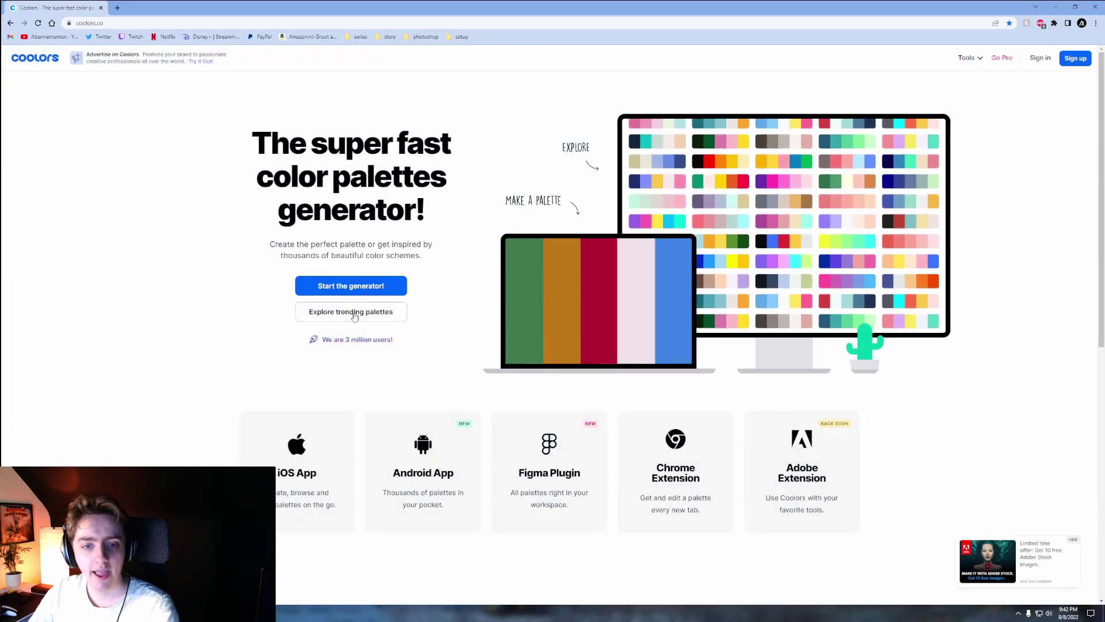
pyautogui.click(348, 288)
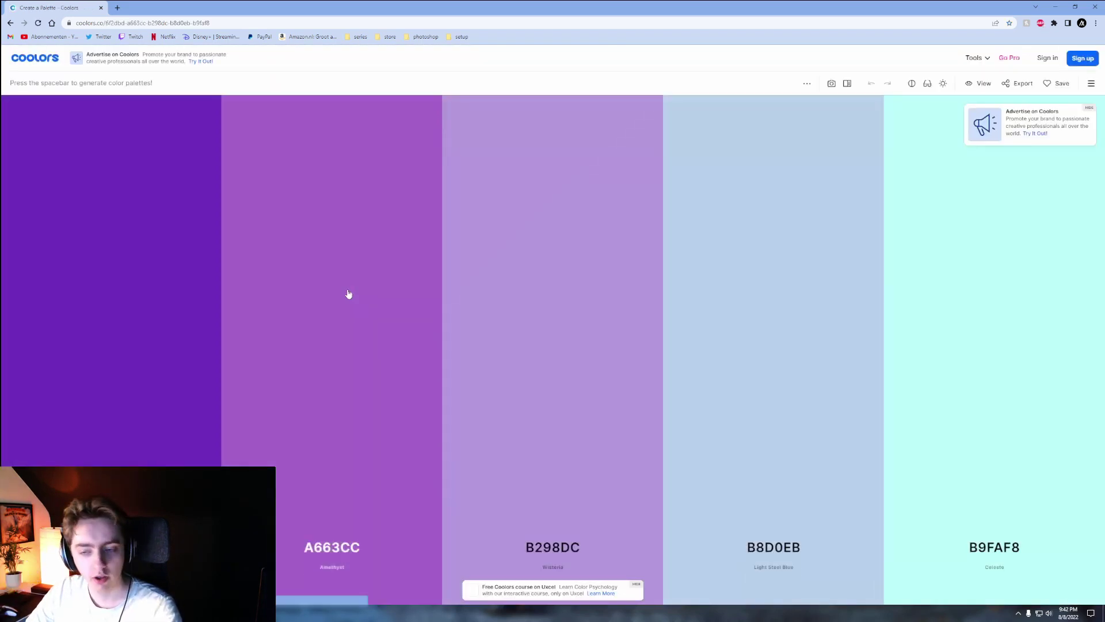
pyautogui.press('super+Down')
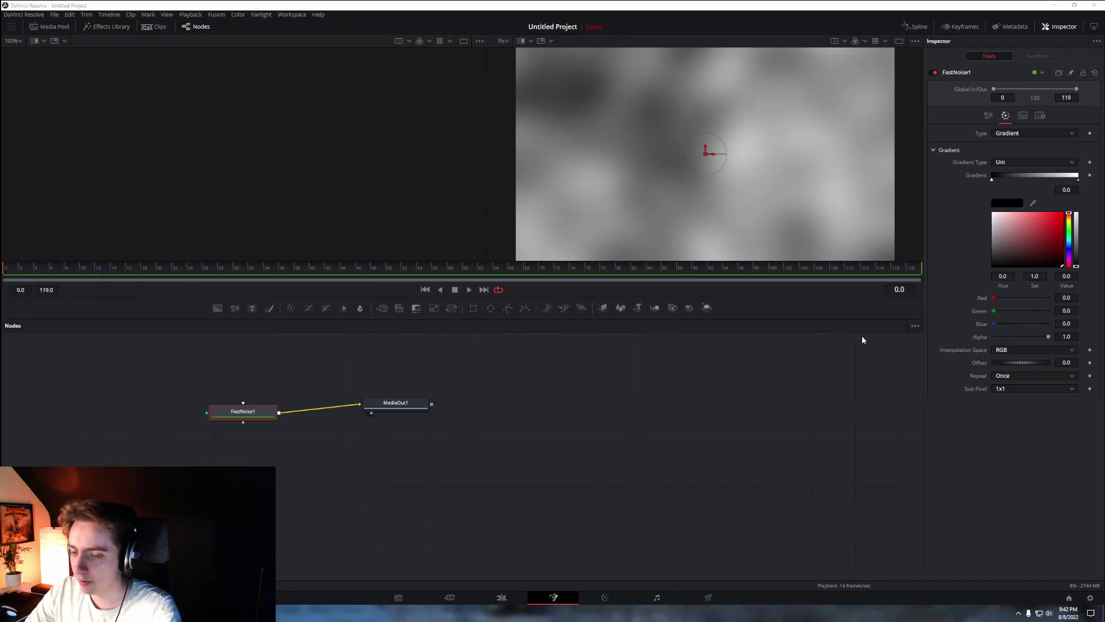
# Colour the first gradient stop purple by pasting the palette's hex value
pyautogui.click(996, 202)
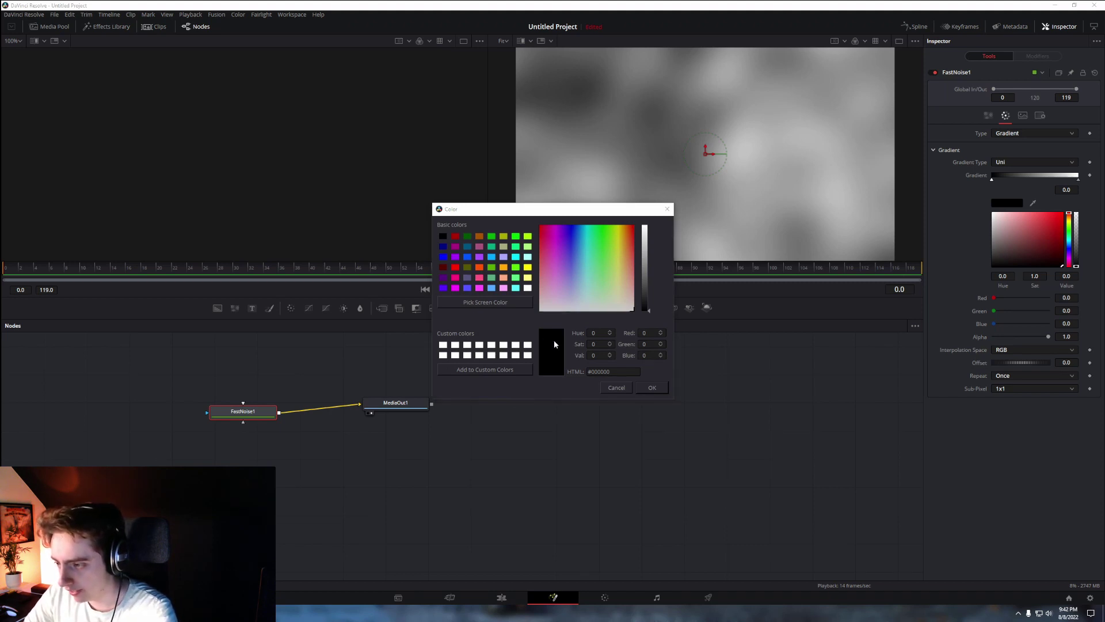
pyautogui.hotkey('ctrl', 'a')
pyautogui.write('#6f2dbd')
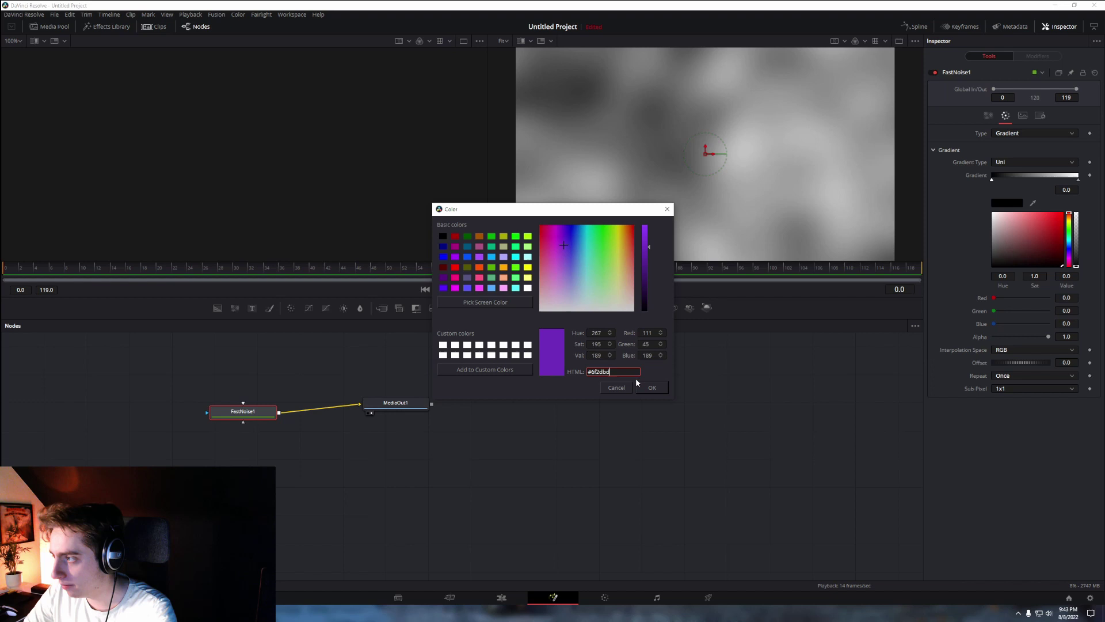
pyautogui.click(648, 387)
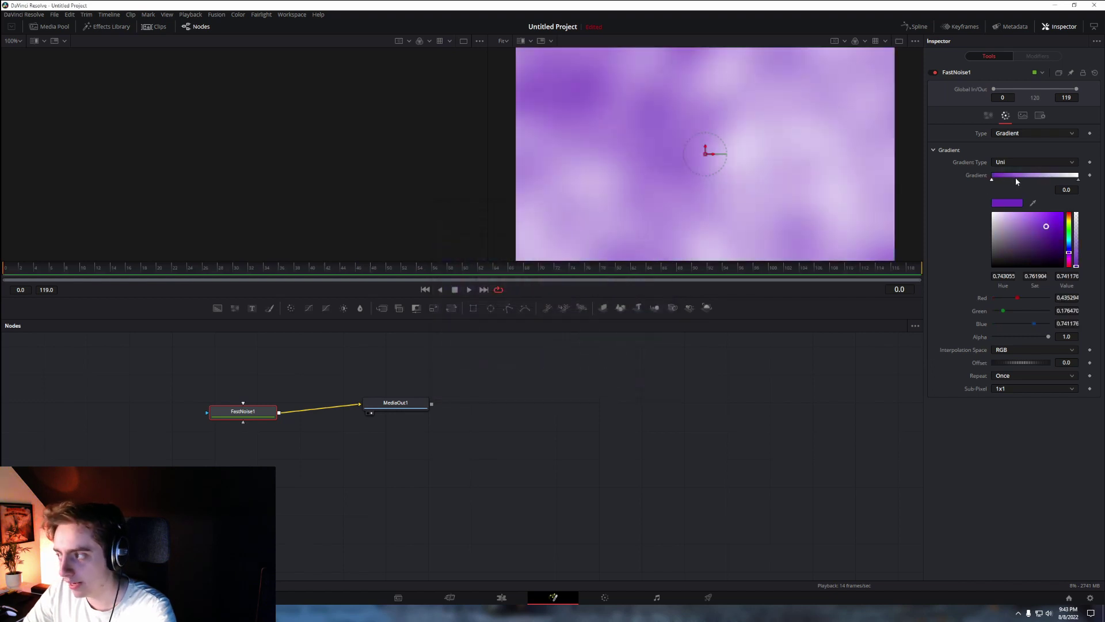
# Add a gradient stop coloured #A663CC, then add one more stop
pyautogui.click(1018, 179)
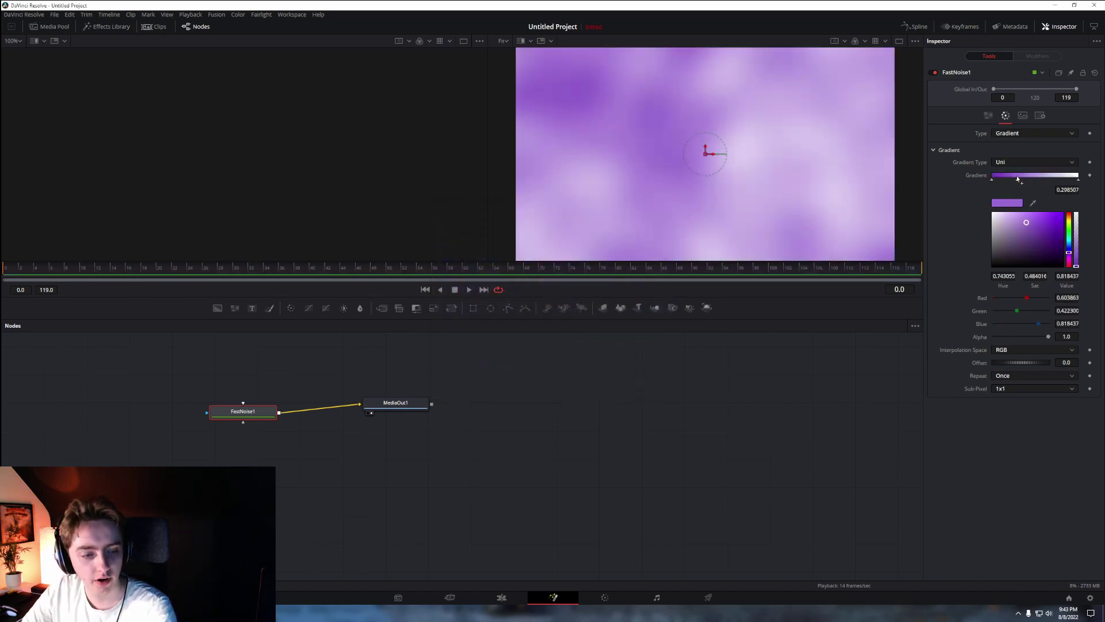
pyautogui.click(1007, 204)
pyautogui.write('#a663cc')
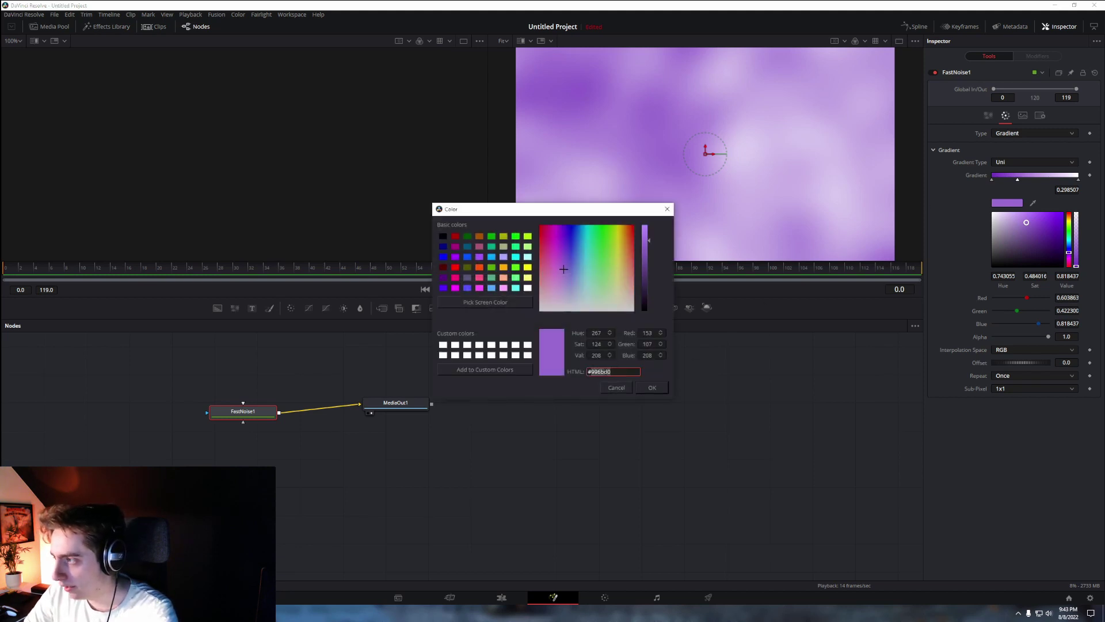
pyautogui.click(652, 387)
pyautogui.click(1037, 176)
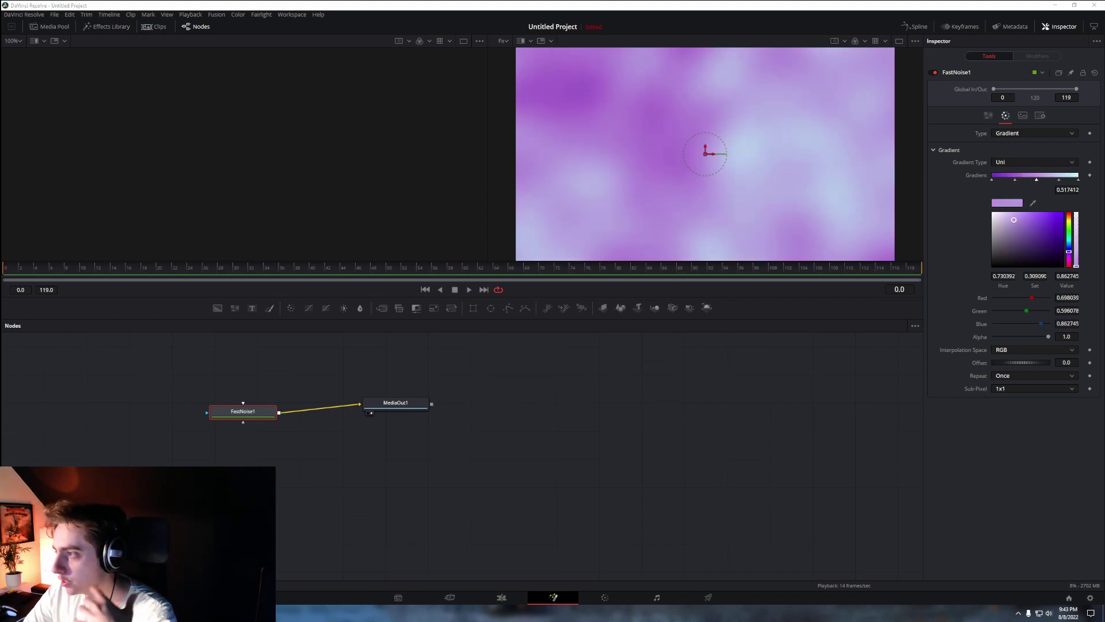
pyautogui.click(988, 116)
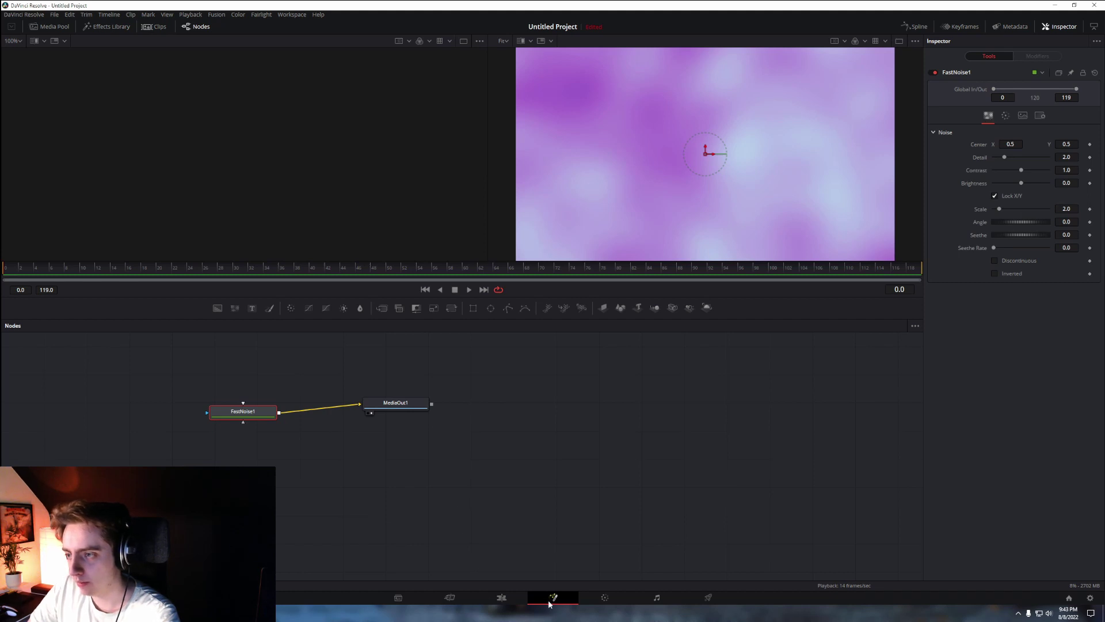
# Lower Detail to 1.65 to smooth the noise, previewing playback
pyautogui.press('space')
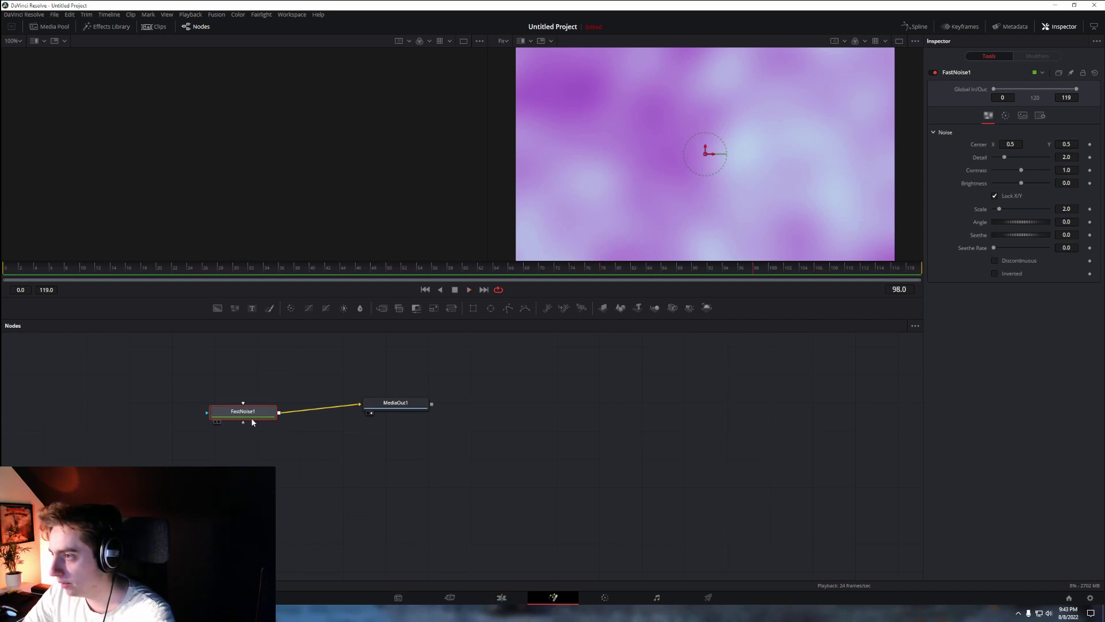
pyautogui.moveTo(1008, 156); pyautogui.dragTo(995, 211)
pyautogui.press('space')
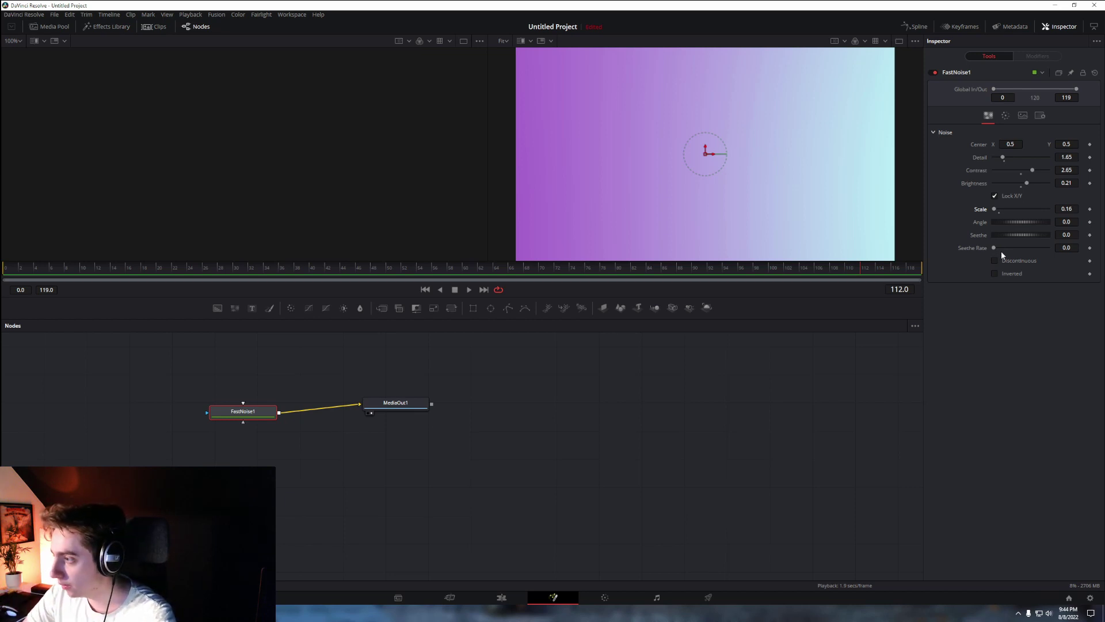
# Set noise Scale to 1.1 and Seethe Rate to 0.031 for slow drift
pyautogui.moveTo(1001, 251); pyautogui.dragTo(993, 247)
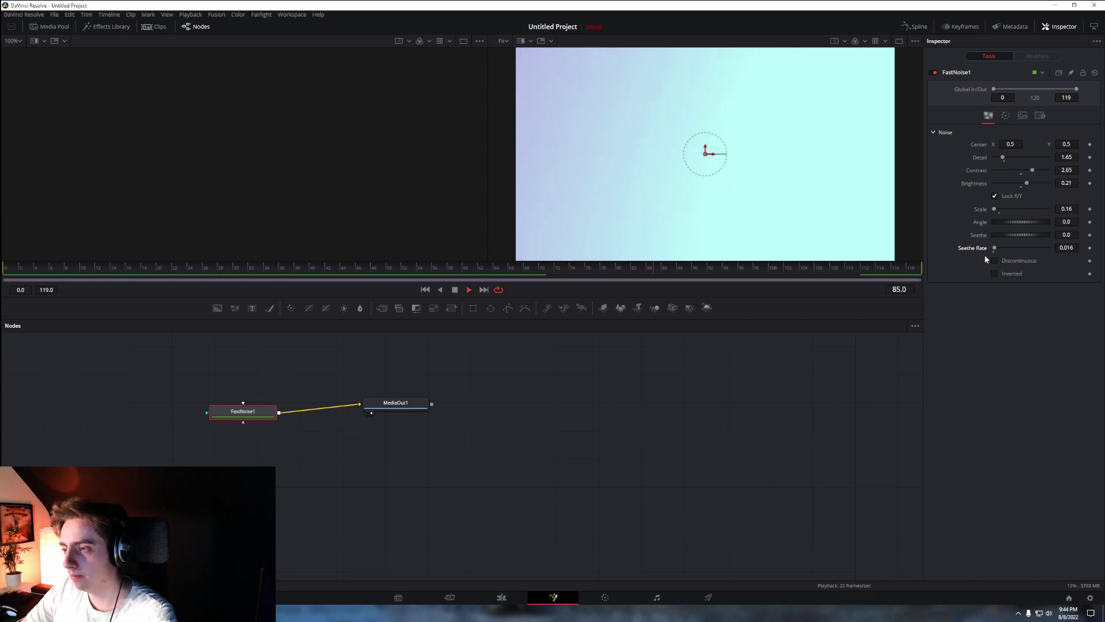
pyautogui.hotkey('ctrl', 'z')
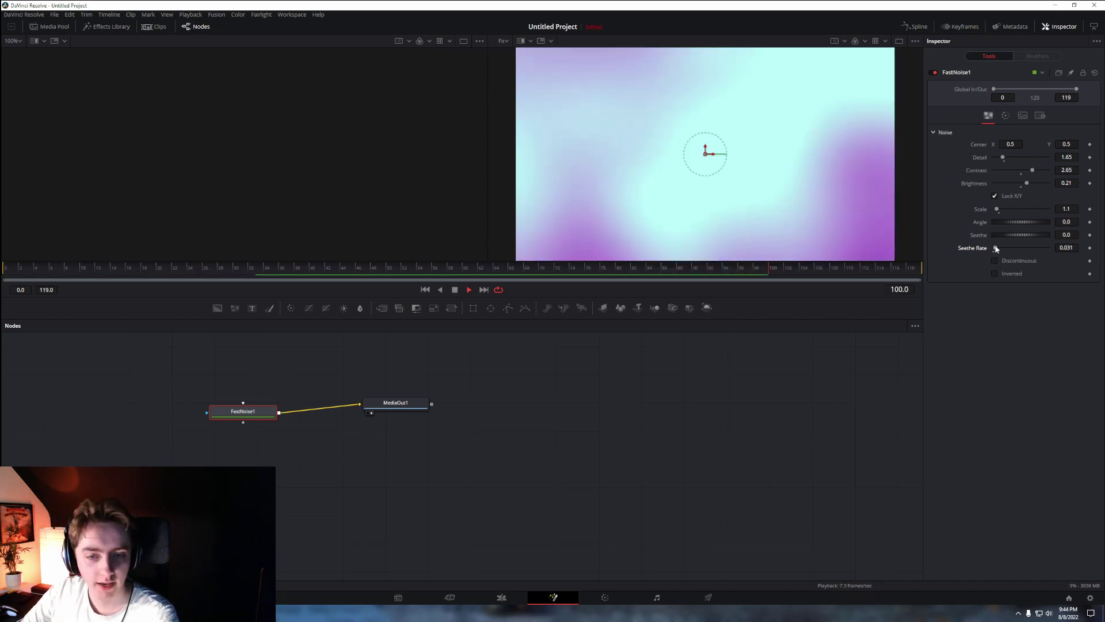
pyautogui.moveTo(994, 249); pyautogui.dragTo(996, 249)
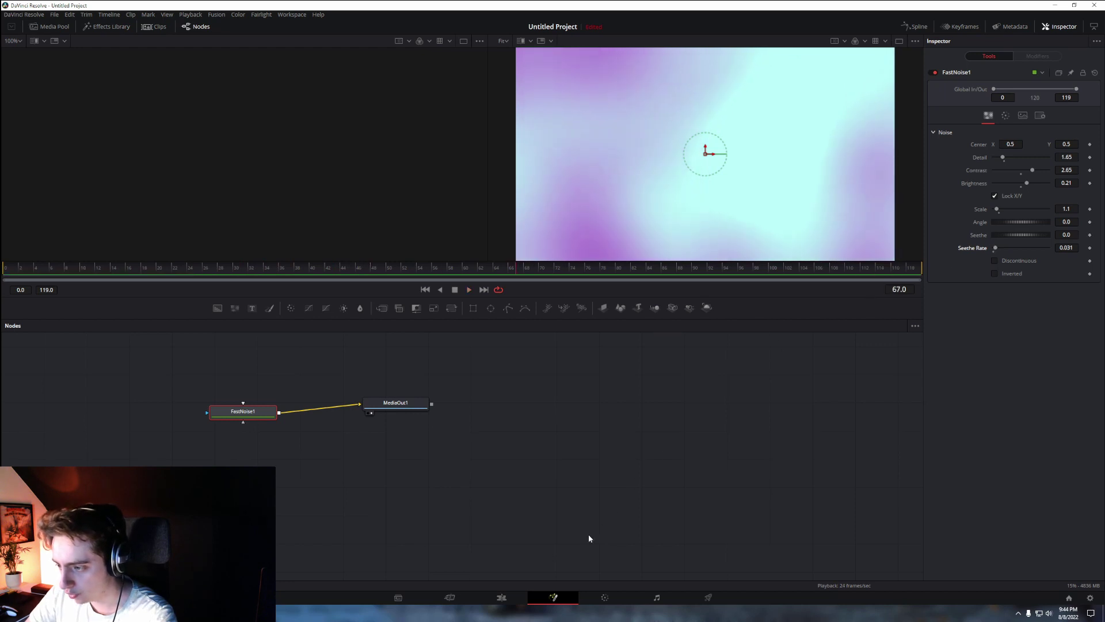
pyautogui.click(502, 597)
# Lengthen the clip to 313 frames, then set Contrast 3.73 and Detail 1.89
pyautogui.moveTo(617, 470); pyautogui.dragTo(1088, 470)
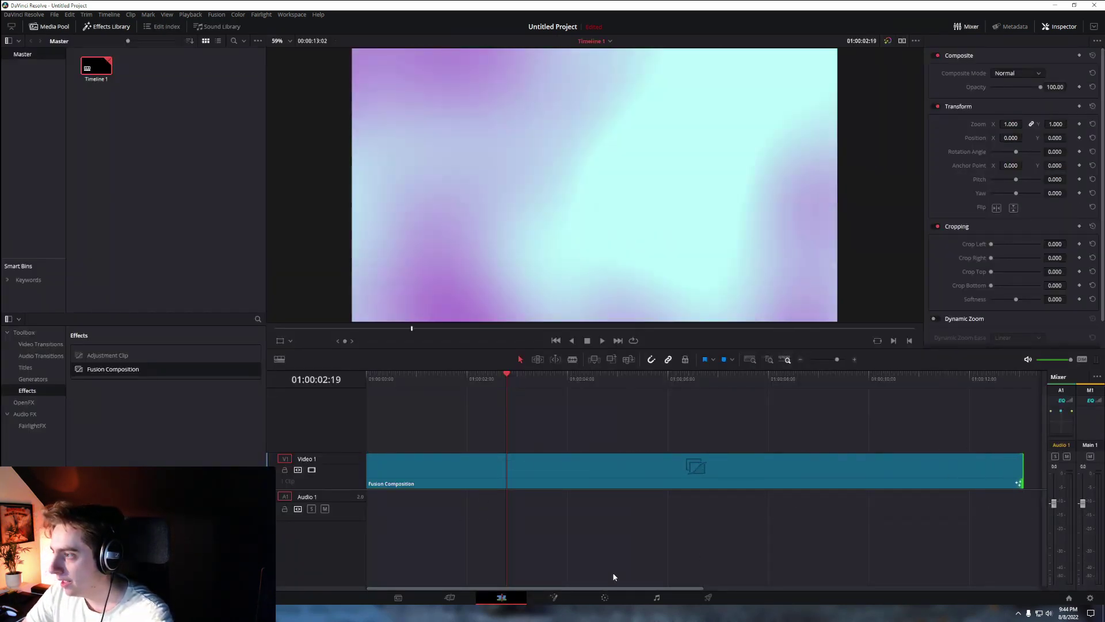
pyautogui.click(553, 597)
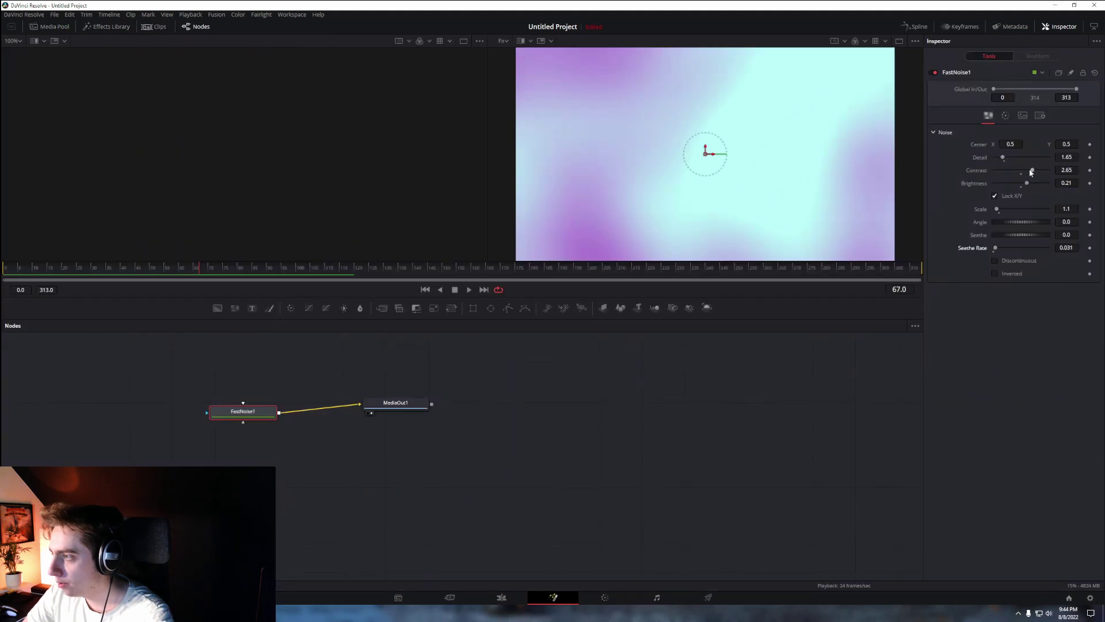
pyautogui.moveTo(1032, 171); pyautogui.dragTo(1046, 172)
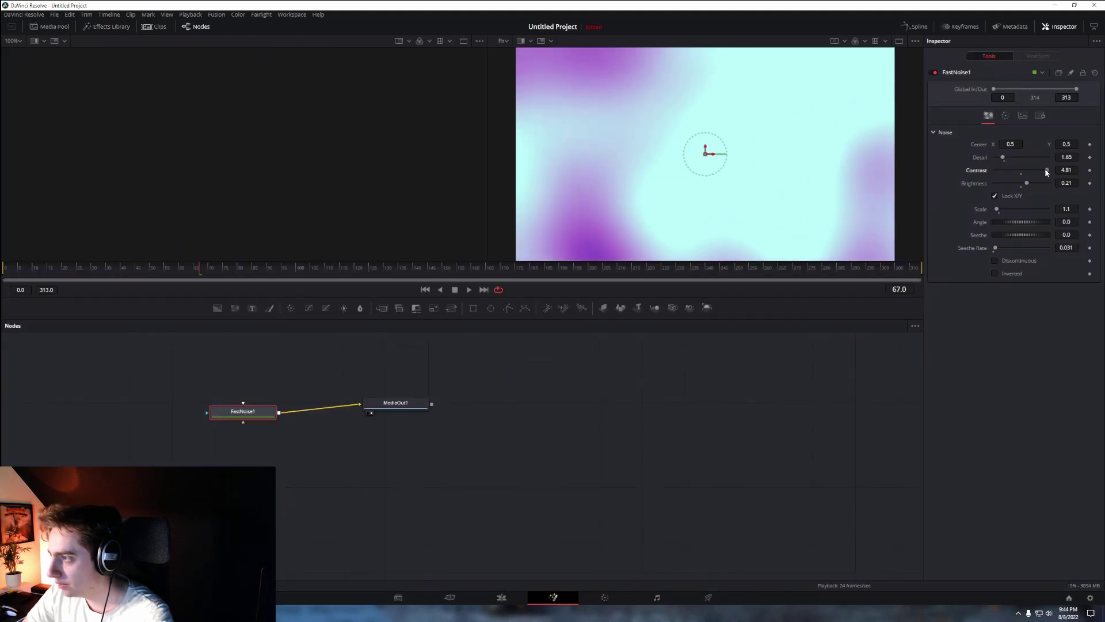
pyautogui.click(1006, 157)
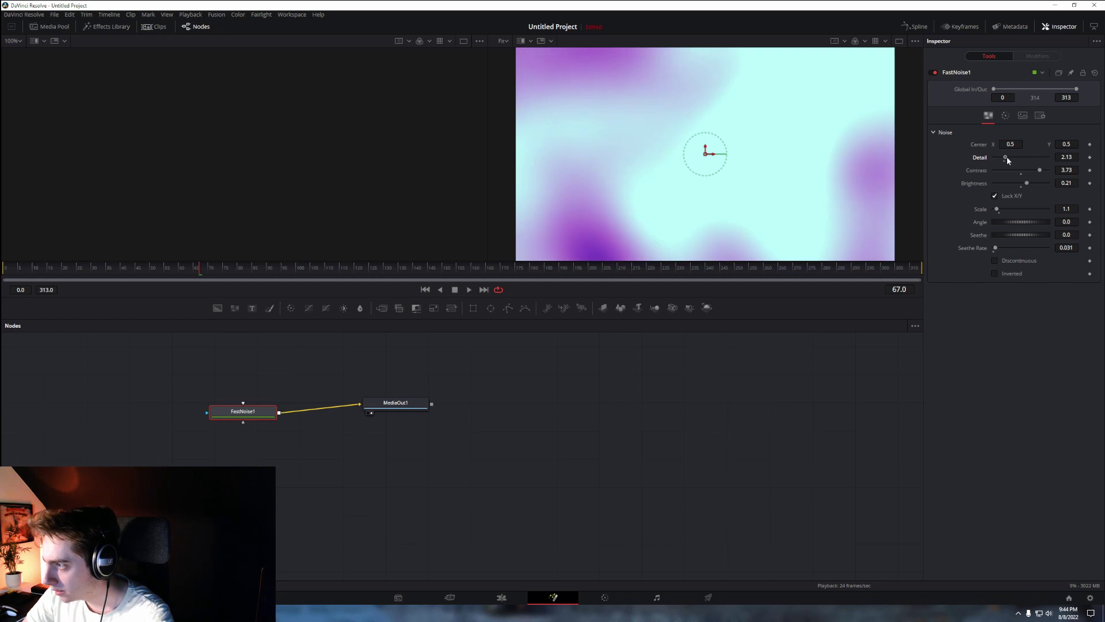
pyautogui.moveTo(1007, 157); pyautogui.dragTo(1005, 157)
# Set Scale to 1.26 and Seethe Rate to 0.079, previewing the motion
pyautogui.click(998, 210)
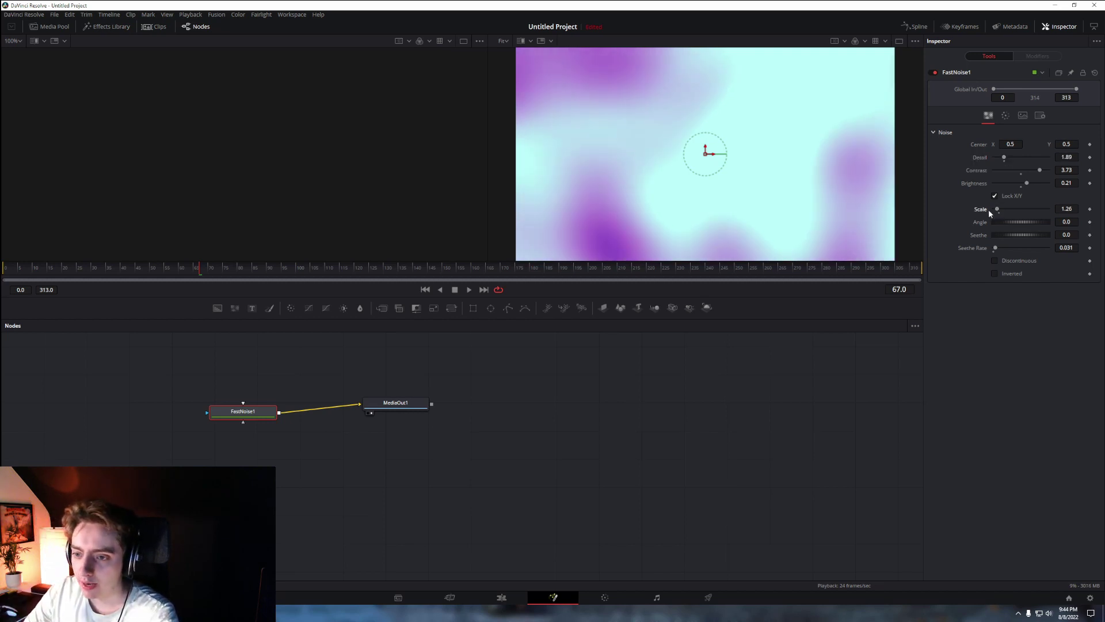
pyautogui.press('space')
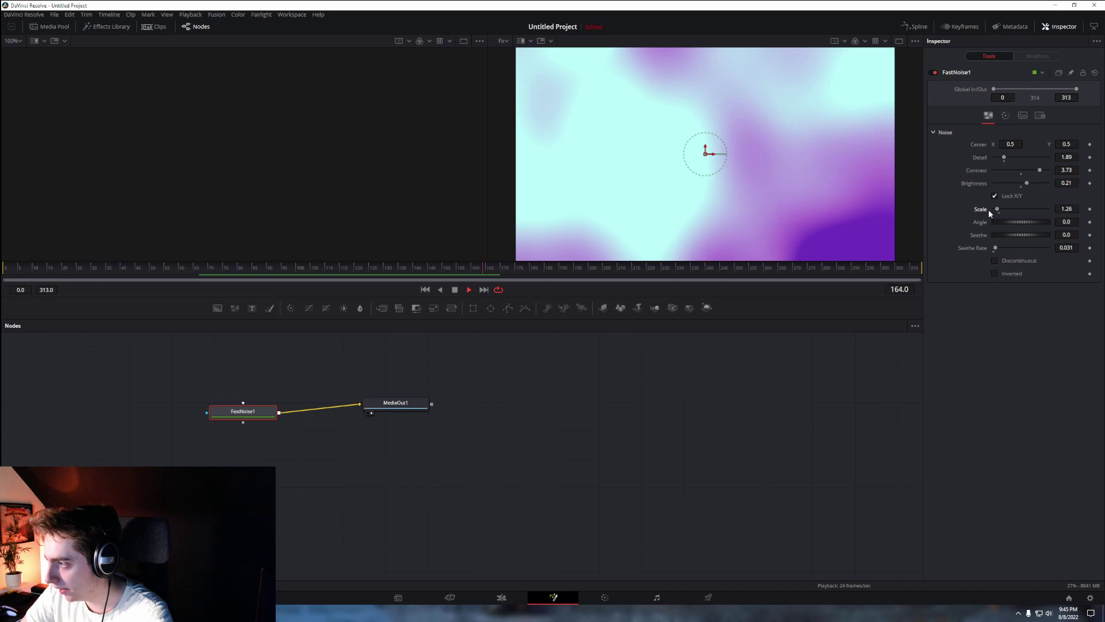
pyautogui.press('space')
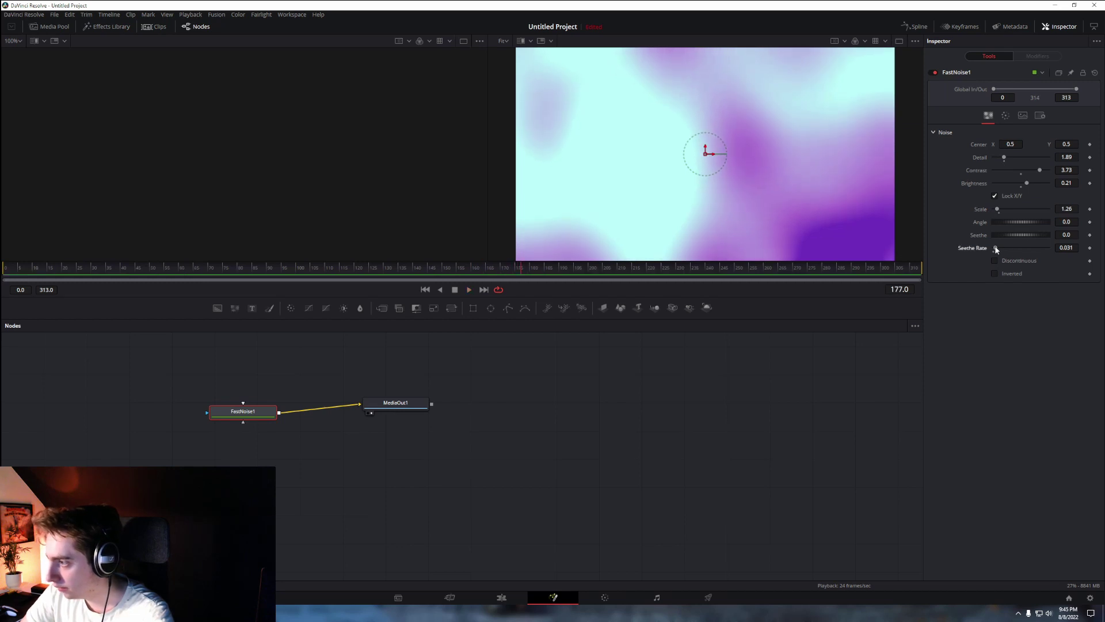
pyautogui.moveTo(996, 249); pyautogui.dragTo(999, 249)
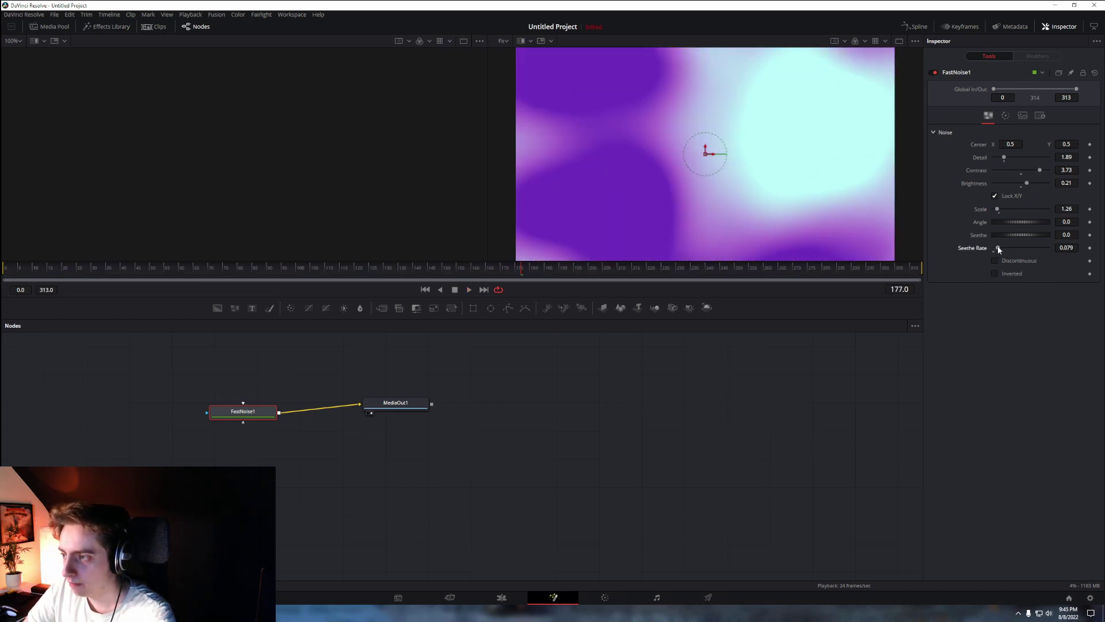
pyautogui.press('space')
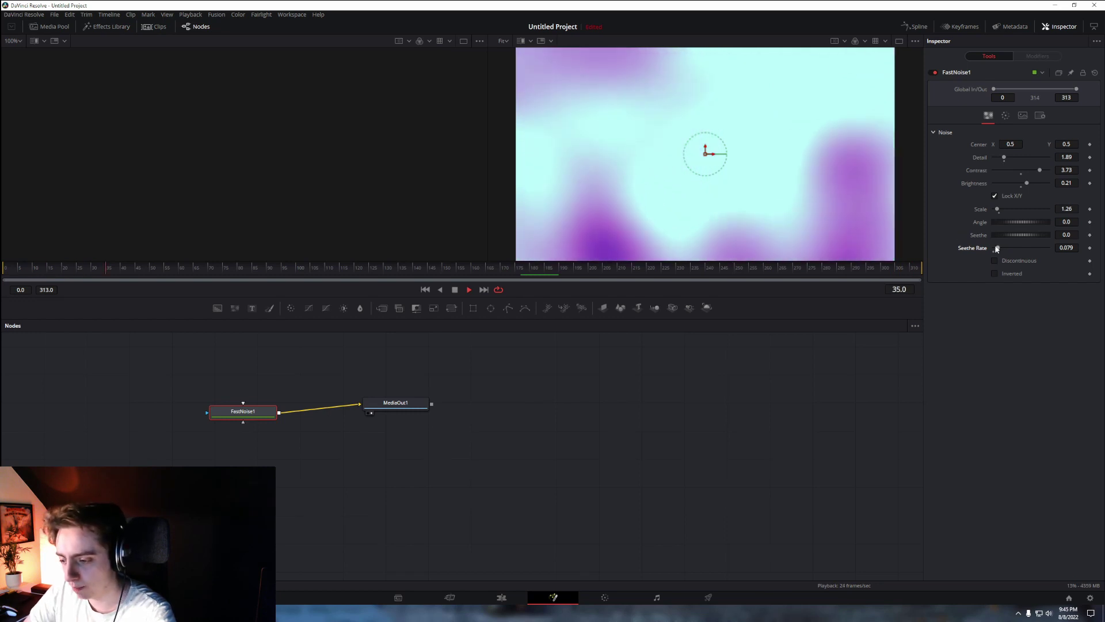
# Stretch the Fusion Composition clip to 00:01:13:06 and play the timeline from the start
pyautogui.click(500, 599)
pyautogui.scroll(-3, 454, 488)
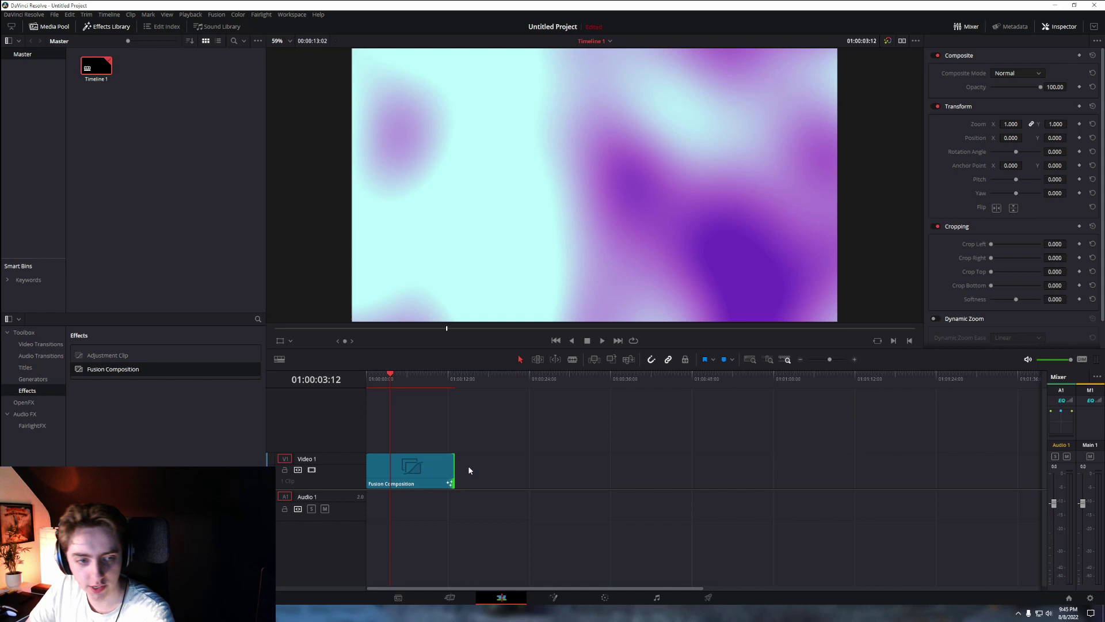
pyautogui.moveTo(451, 467); pyautogui.dragTo(862, 468)
pyautogui.press('Home')
pyautogui.press('space')
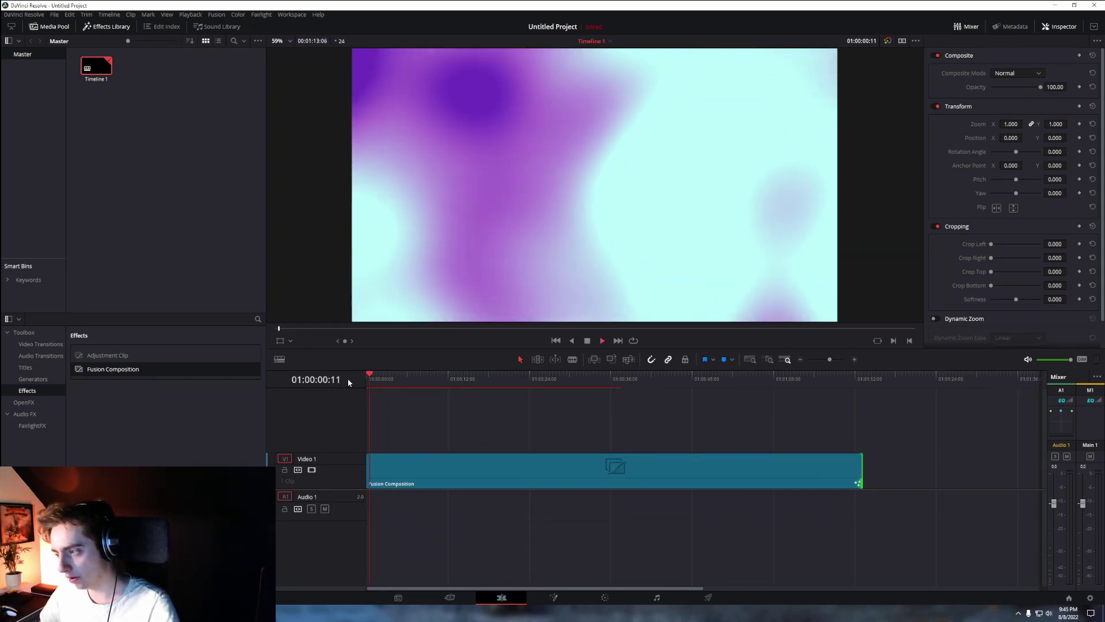